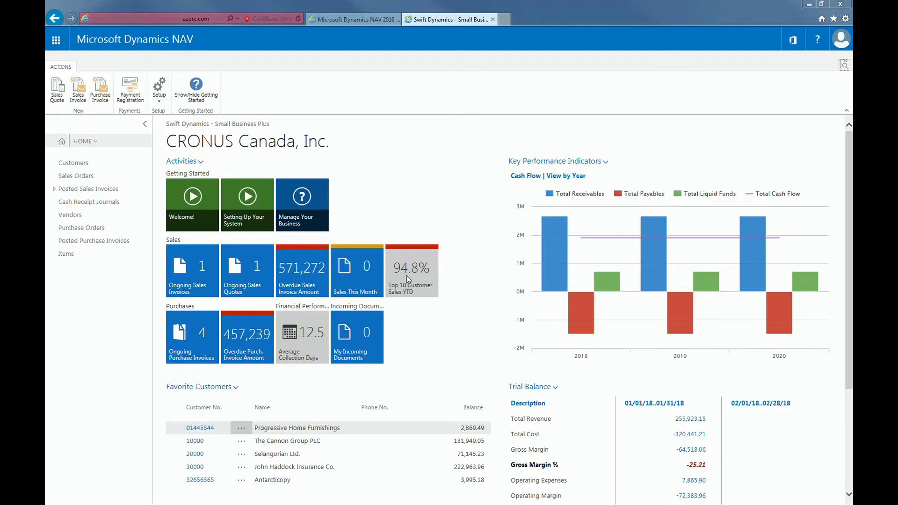
Search for 'location' and open the Location List of eight warehouses, BLUE to YELLOW
click(844, 66)
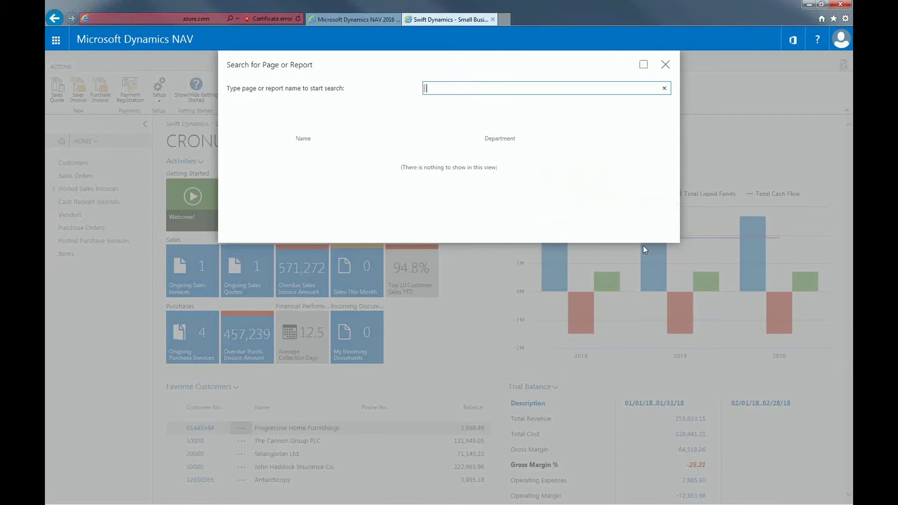
text(location)
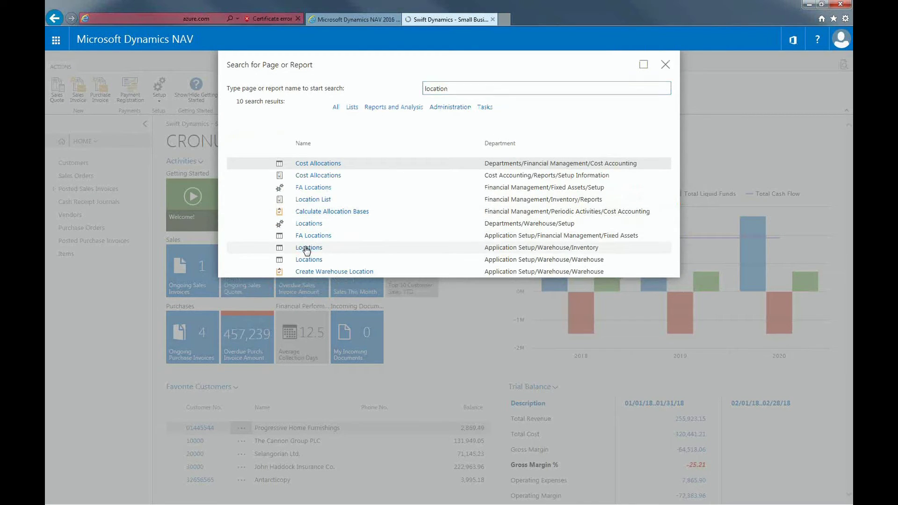
click(307, 250)
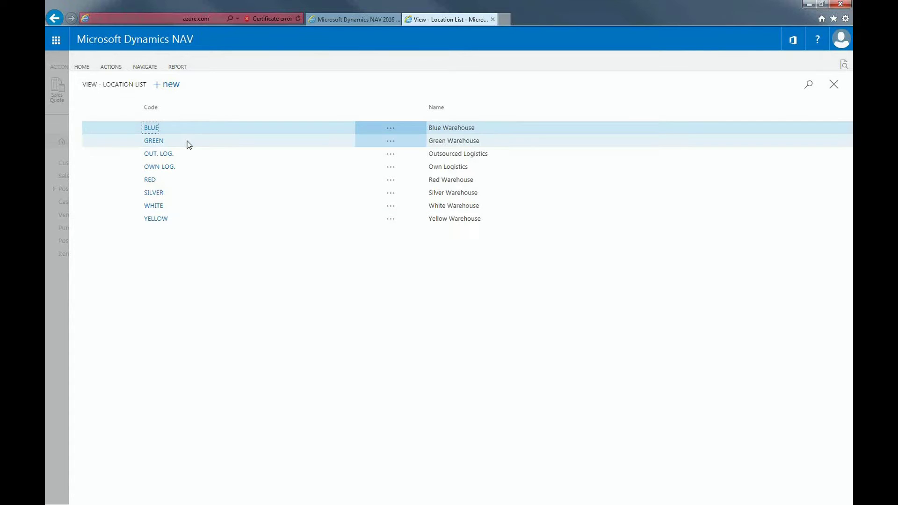
Open the BLUE Blue Warehouse location card, then start a page search with Ctrl+F3
click(148, 133)
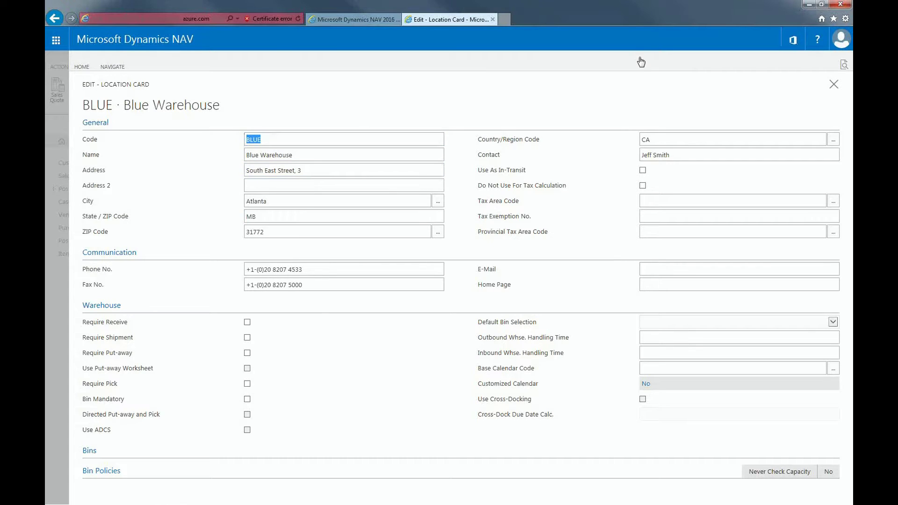
key(ctrl+F3)
Search 'inventory setup', open Inventory Setup, and tick Location Mandatory
text(inve)
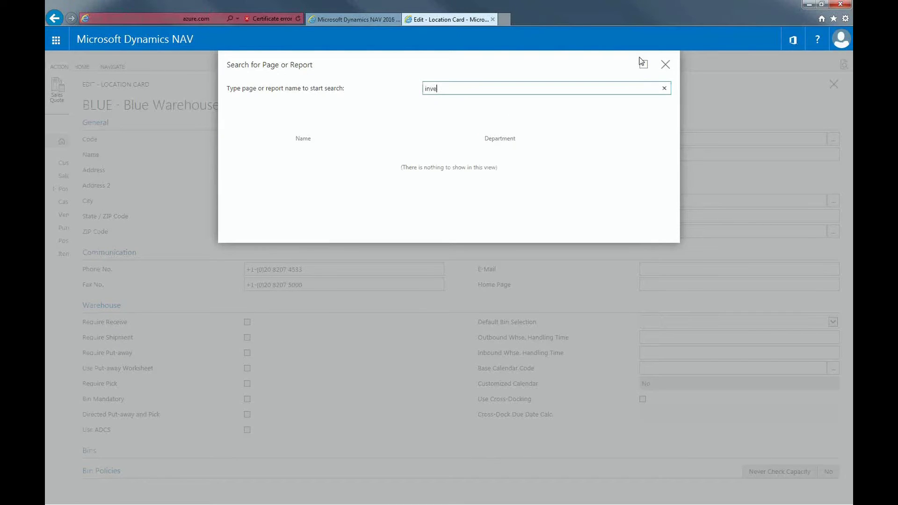
text(ntory setup)
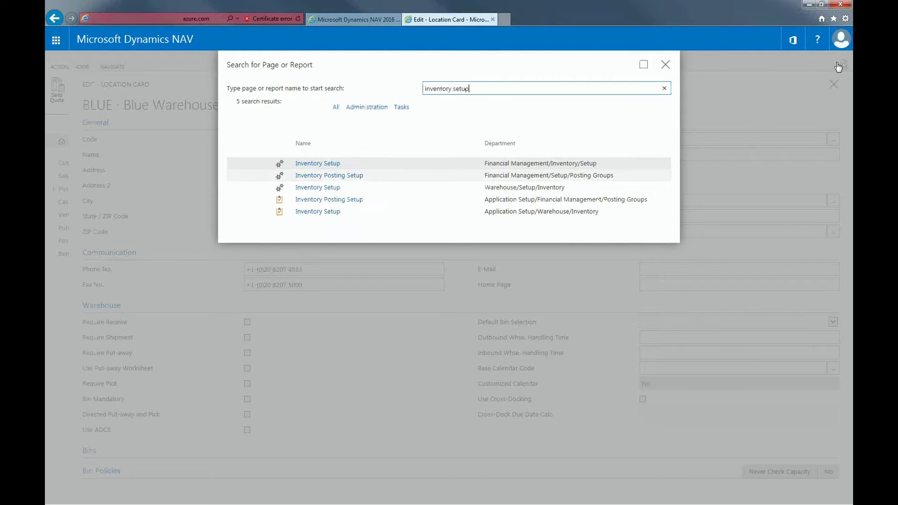
key(Return)
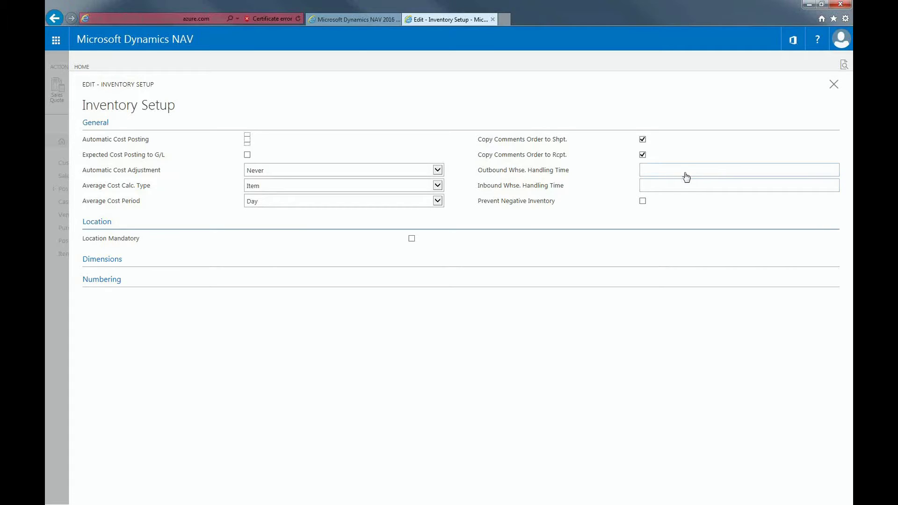
click(412, 238)
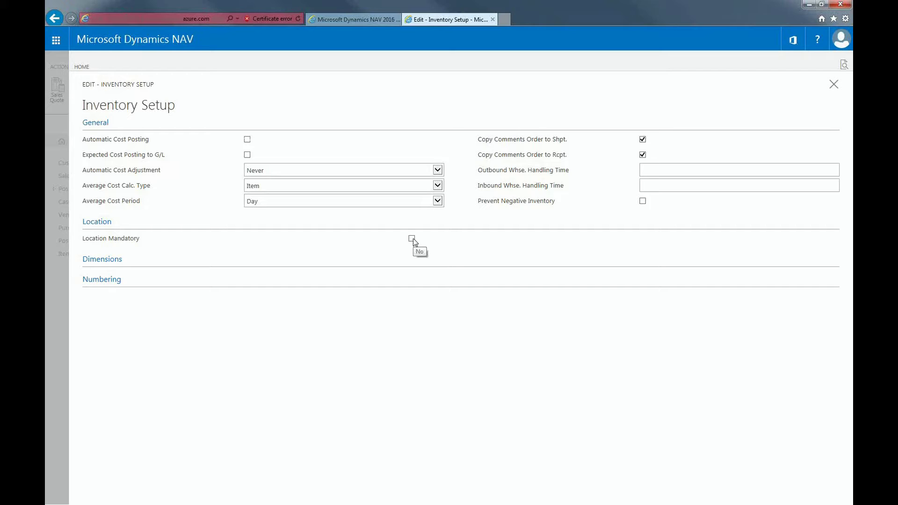
Untick Location Mandatory again and close the Inventory Setup page
click(412, 238)
click(834, 94)
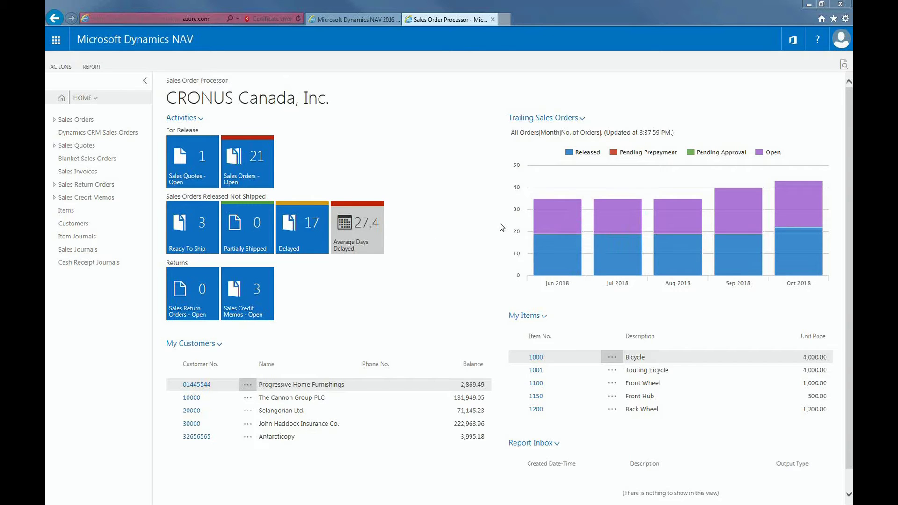
Search 'company info', open Company Information, and select its blank Location Code field
click(845, 66)
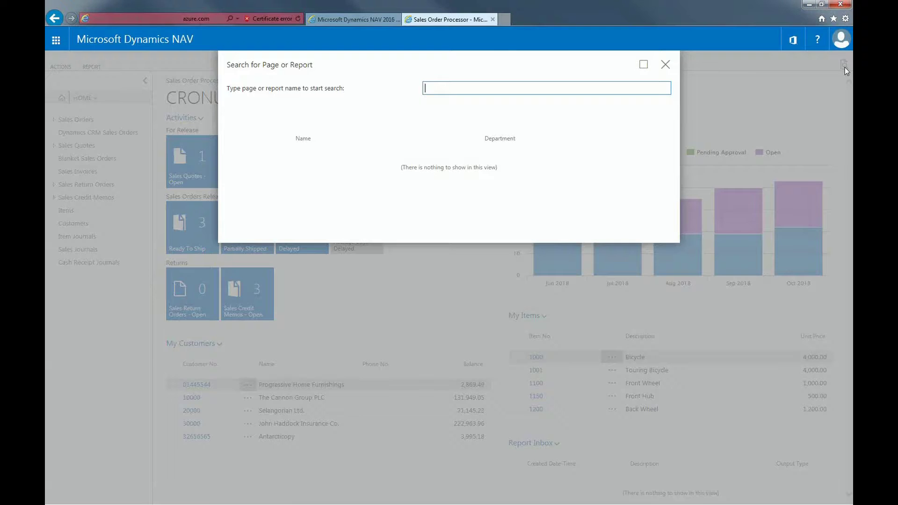
text(company info)
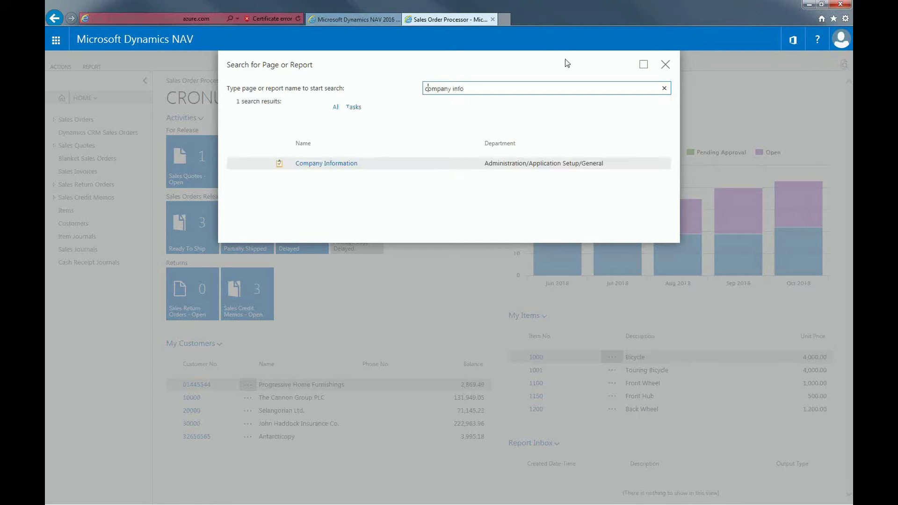
click(340, 165)
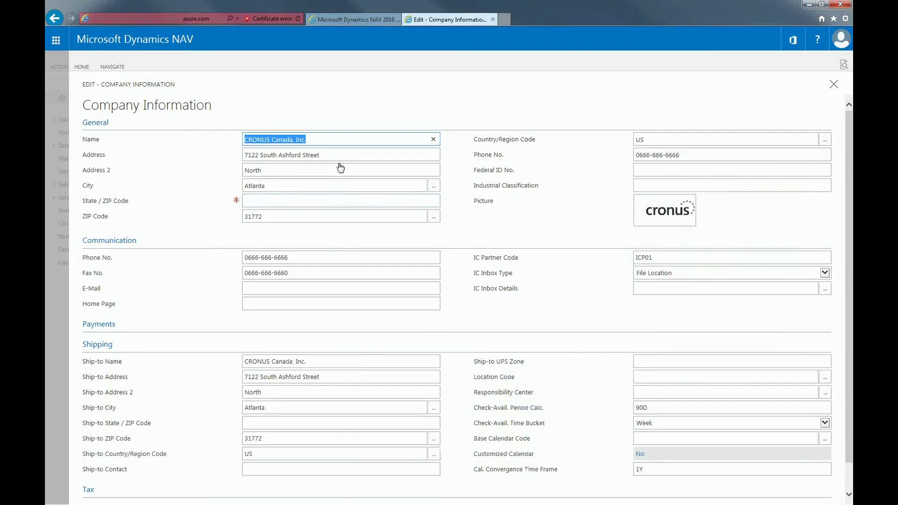
click(616, 374)
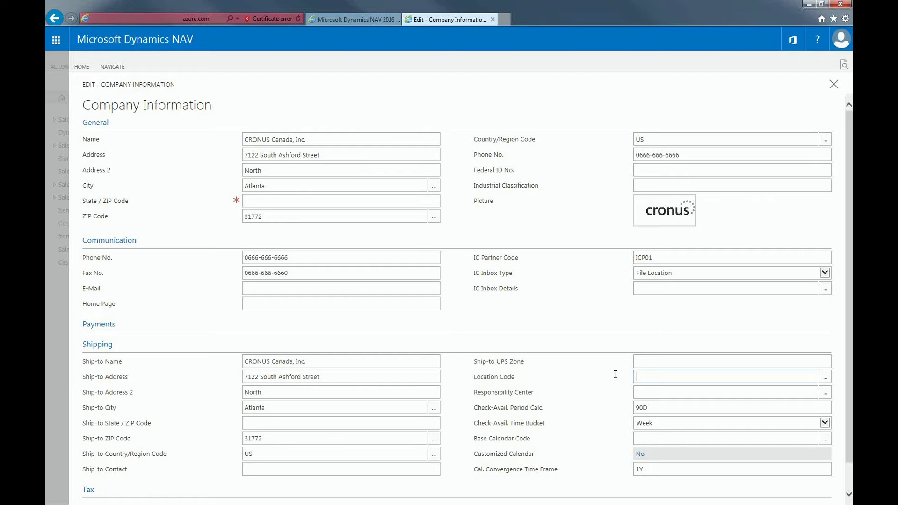
Close Company Information and go to the Customers list showing their location codes
key(Escape)
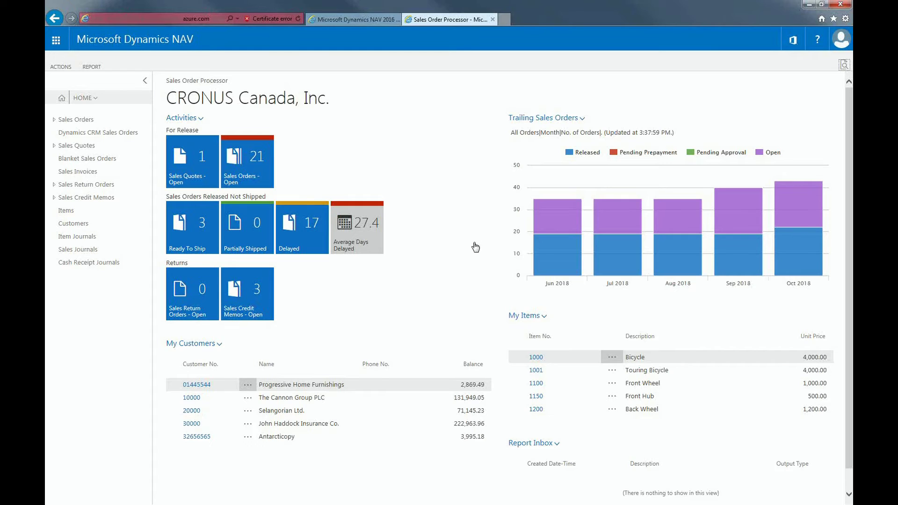
click(68, 224)
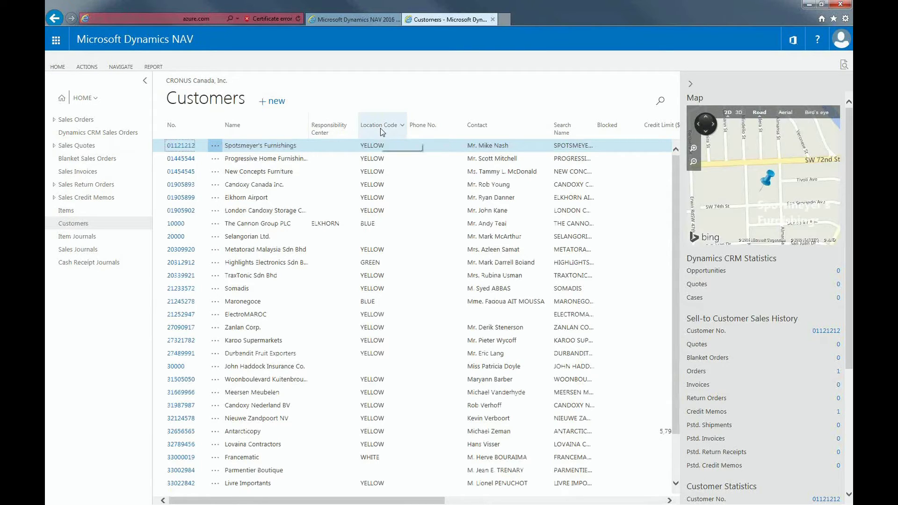
Set customer 20000 Selangorian Ltd.'s shipping Location Code to RED and close the card
click(174, 236)
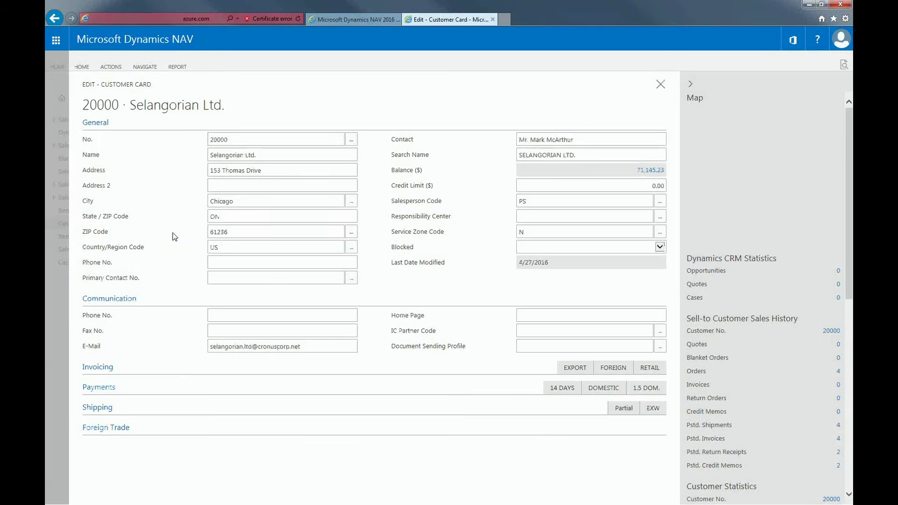
click(108, 408)
scroll(286, 376, down, 1)
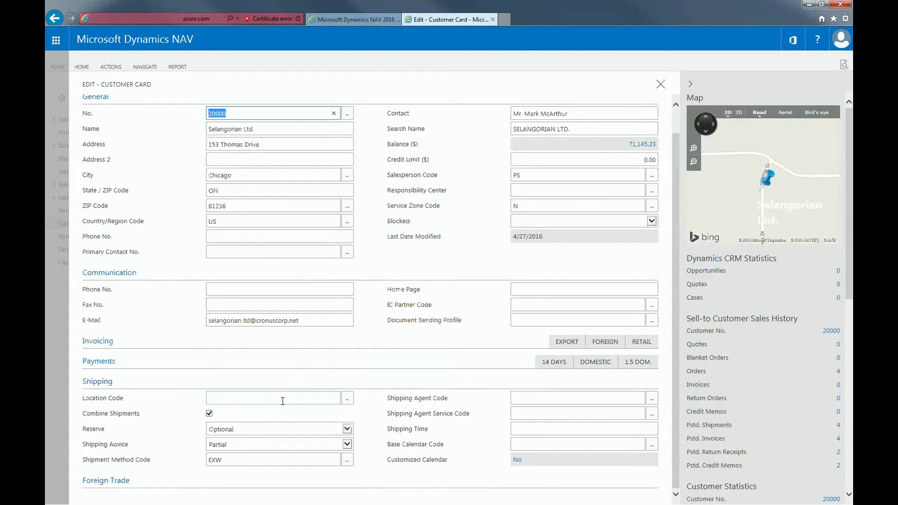
click(347, 399)
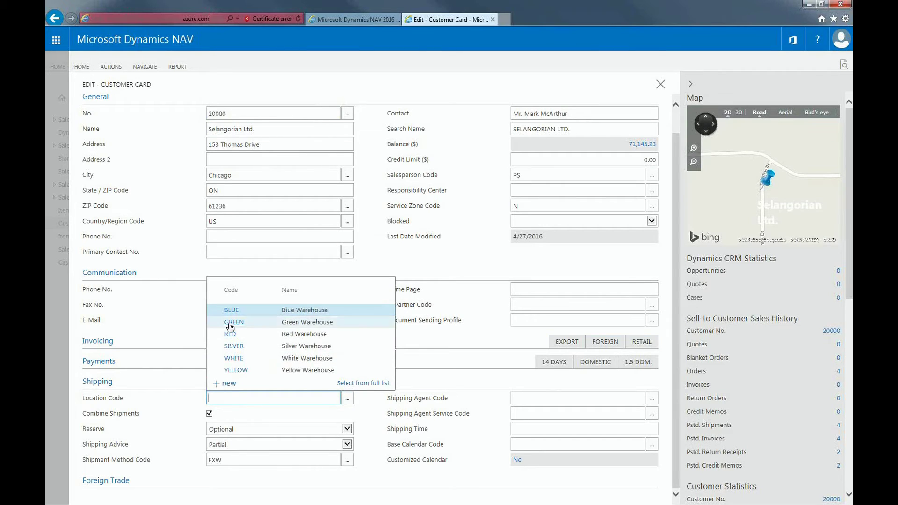
click(230, 334)
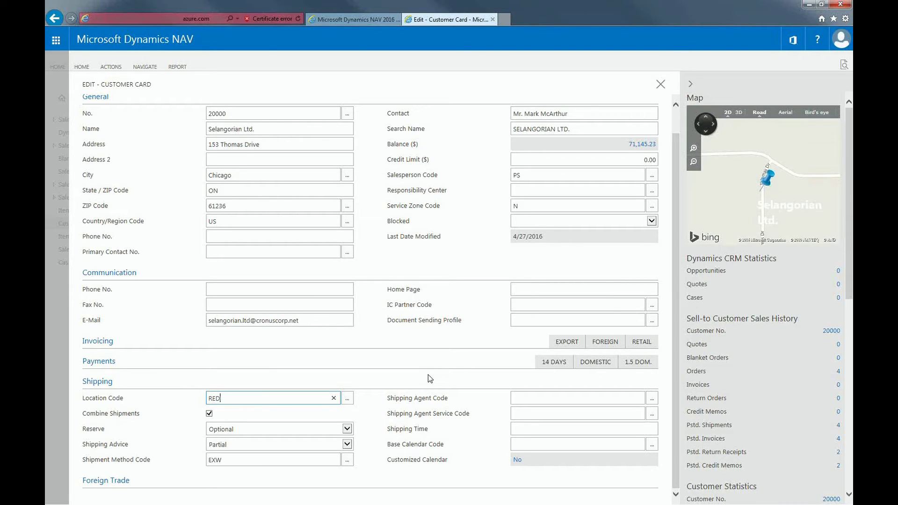
click(705, 74)
click(660, 84)
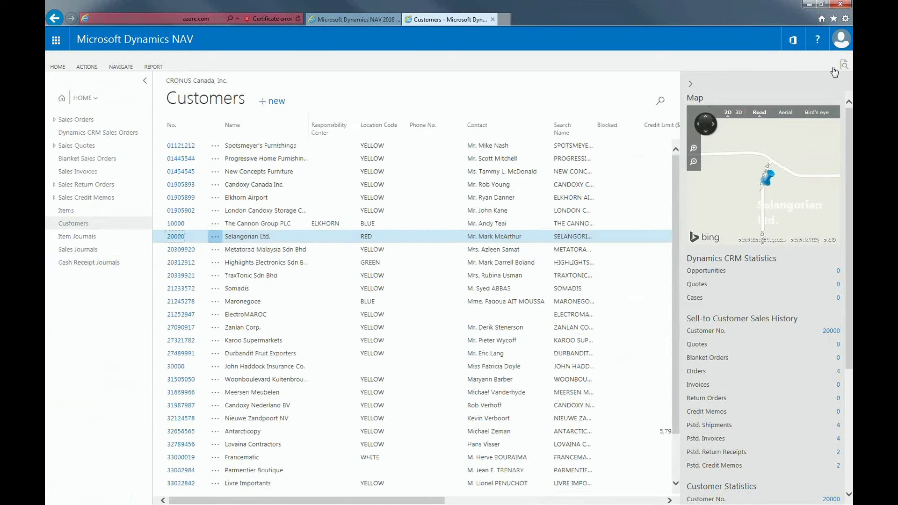
Search 'vendors' and open the Vendor List
click(660, 101)
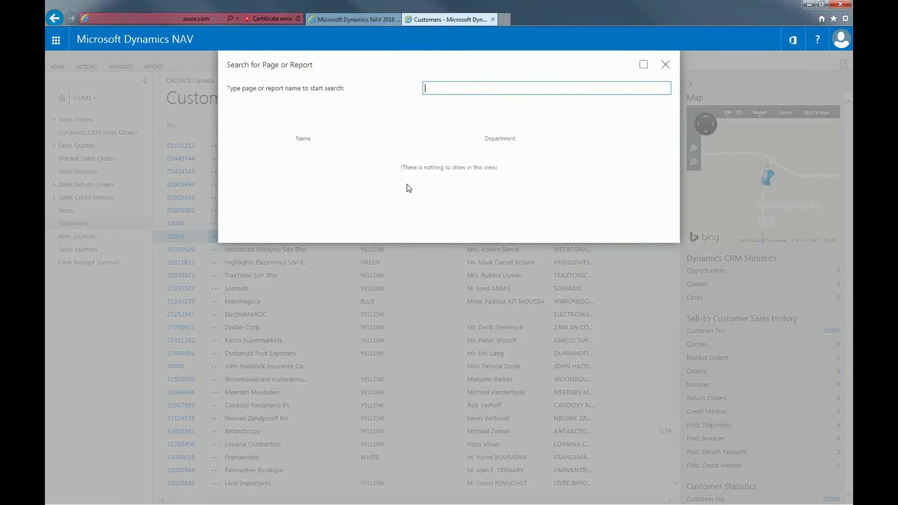
text(vendors)
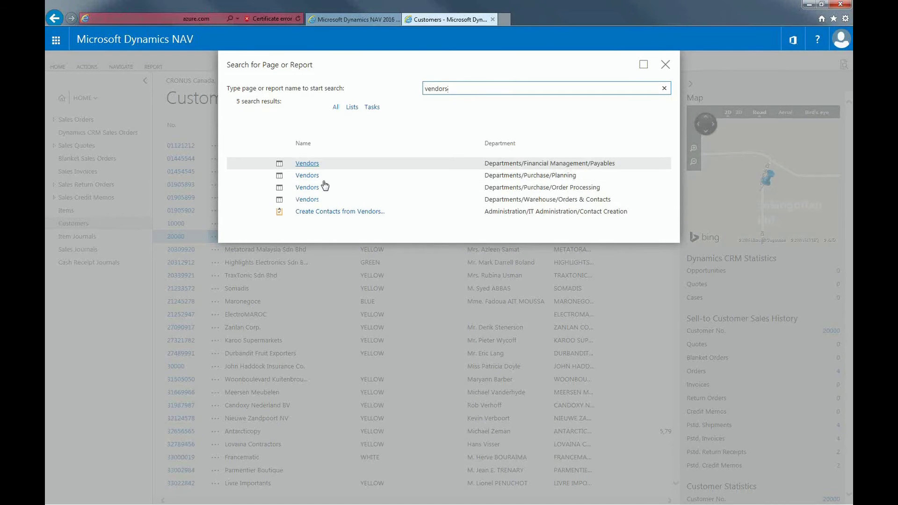
click(324, 186)
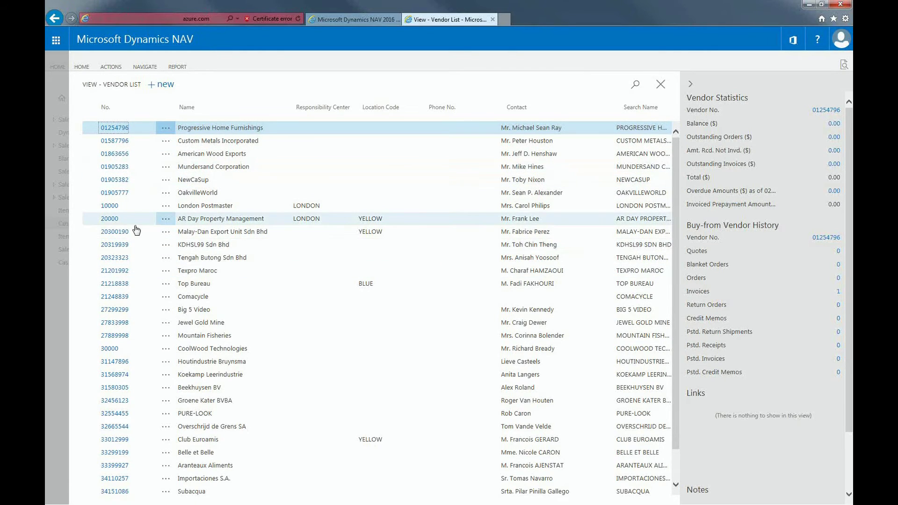
Check vendor 20000 AR Day Property Management's receiving Location Code YELLOW, then close its card
click(110, 219)
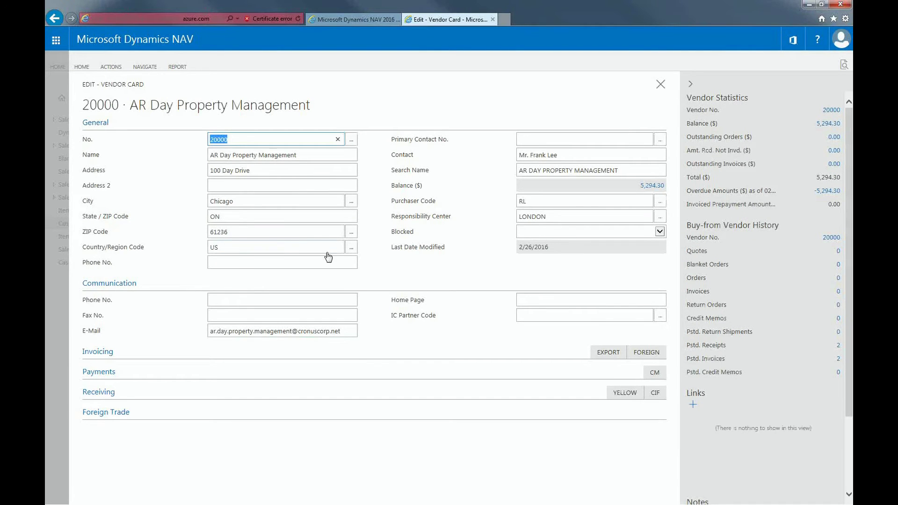
click(98, 393)
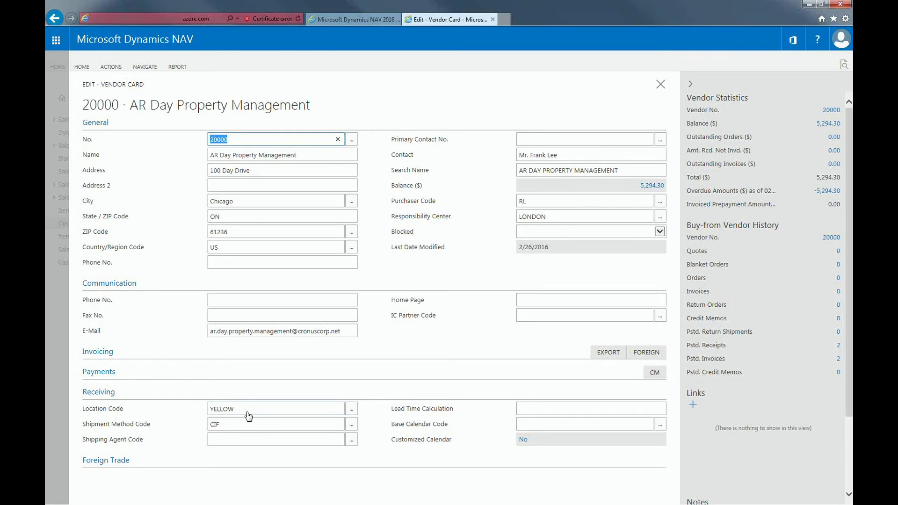
click(659, 76)
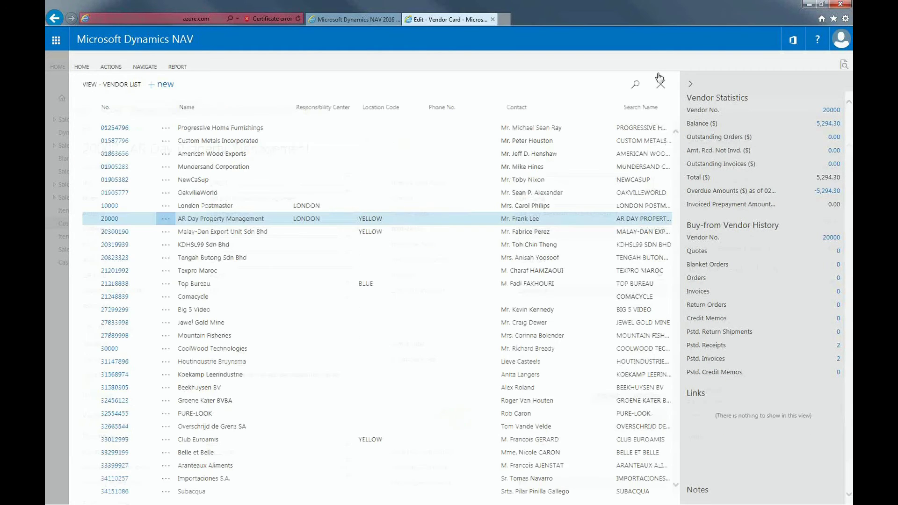
Close the Vendor List and bring up the page search on the home page
click(661, 86)
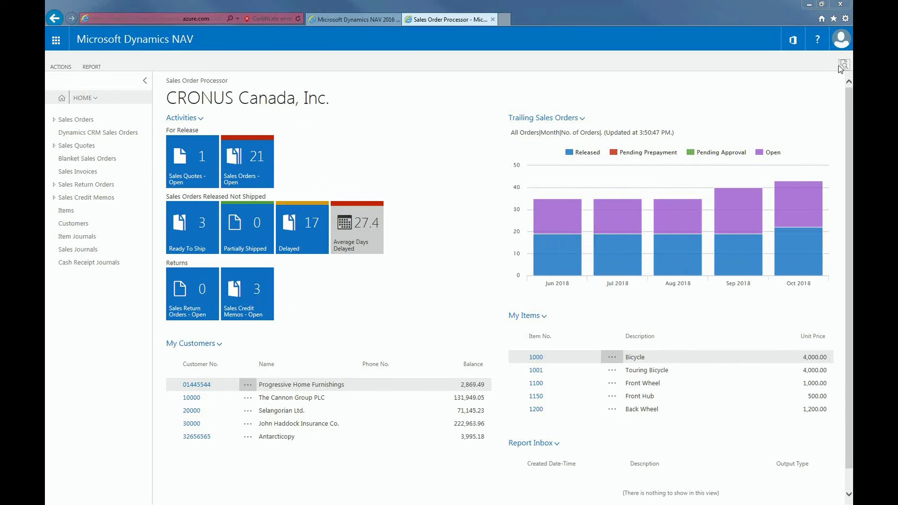
click(842, 67)
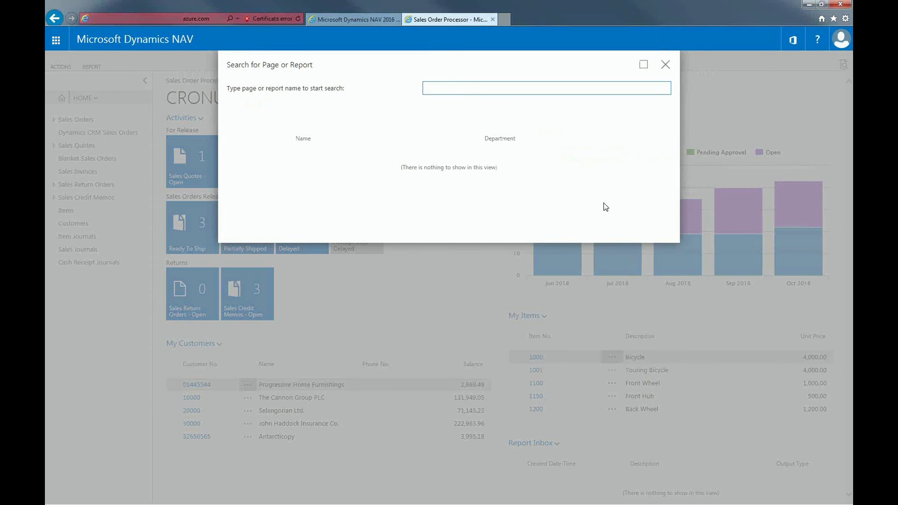
Search 'responsibility', open Responsibility Centers, and view ELKHORN's card with Location Code BLUE
text(responsibility)
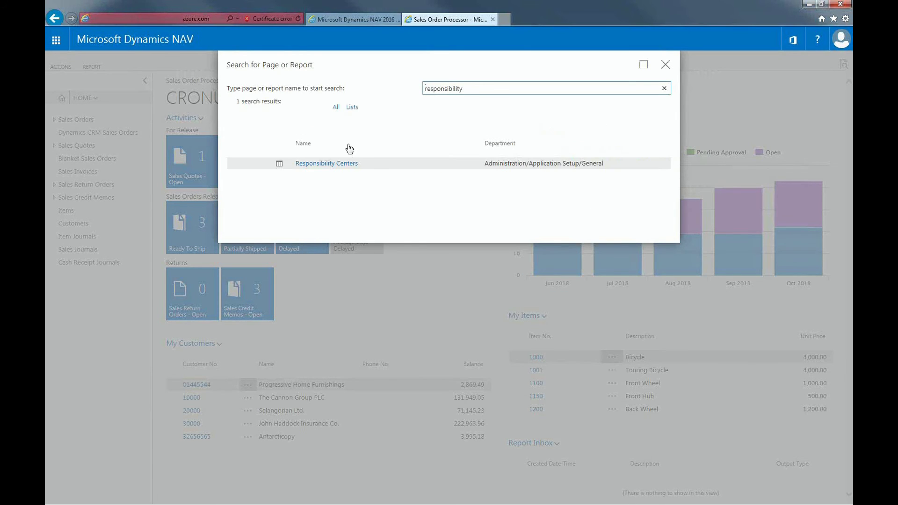
click(308, 164)
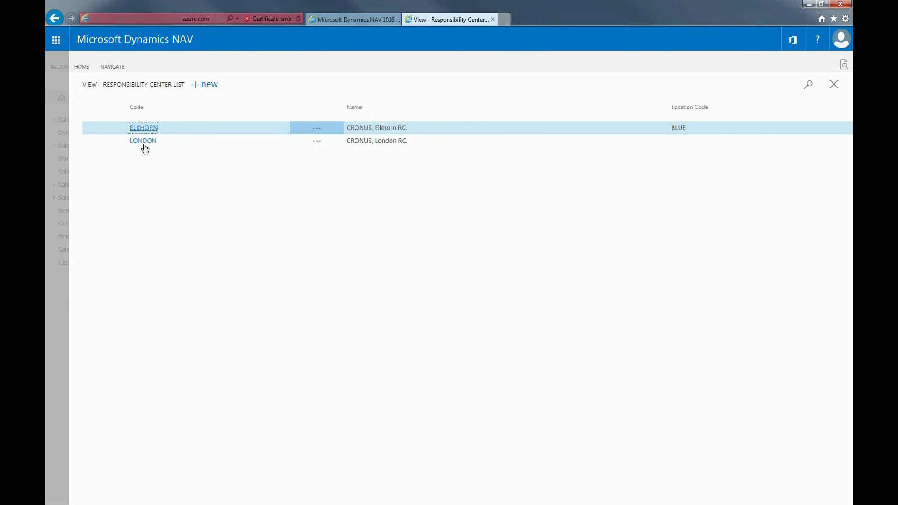
click(145, 127)
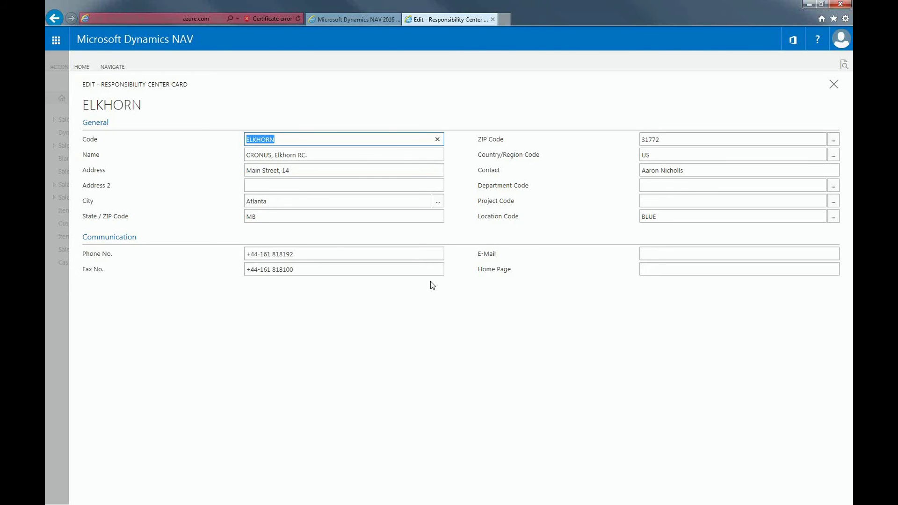
click(692, 217)
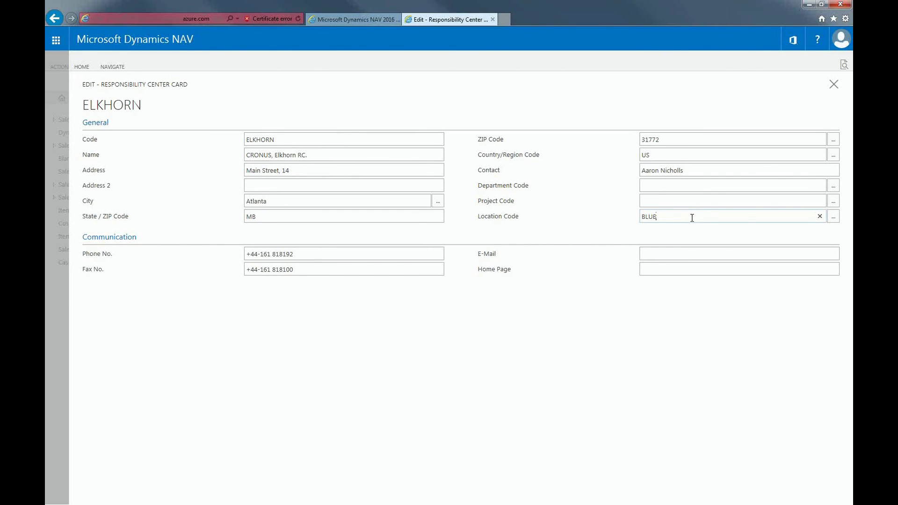
Check ELKHORN's contact next to location code BLUE, then close the ELKHORN card
key(shift+Tab)
key(shift+Tab)
key(shift+Tab)
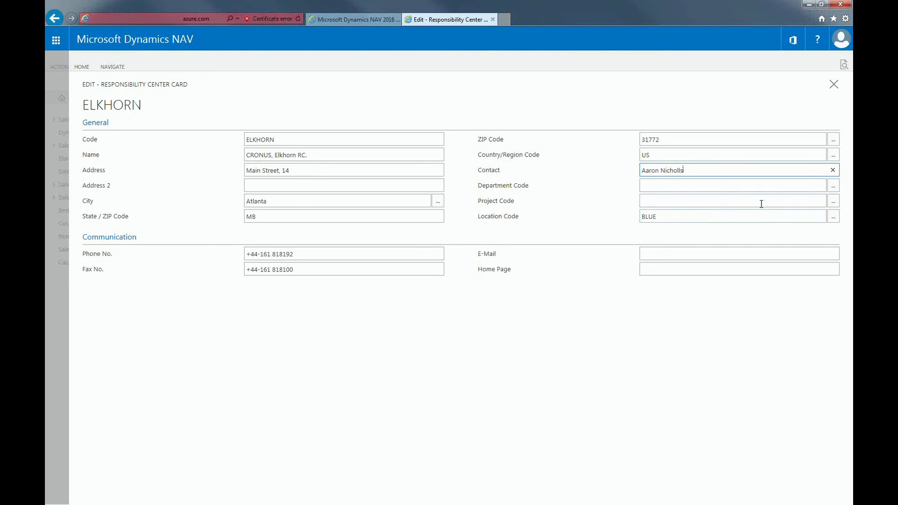
click(835, 83)
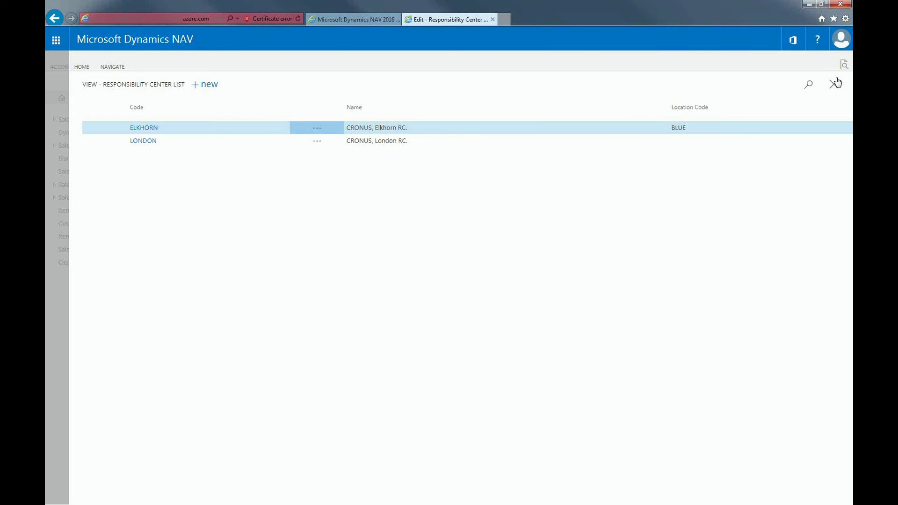
Close the list and open Company Information at the Shipping section's blank Responsibility Center field
click(835, 84)
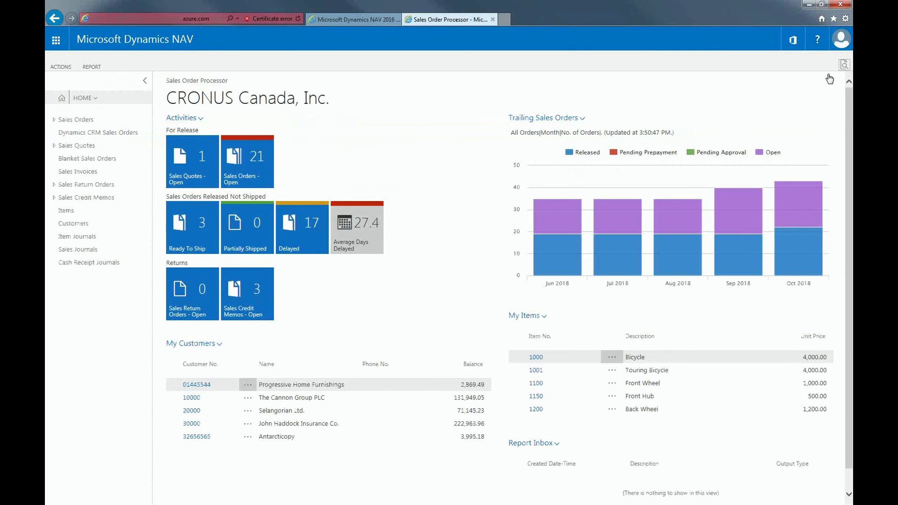
click(844, 65)
text(c)
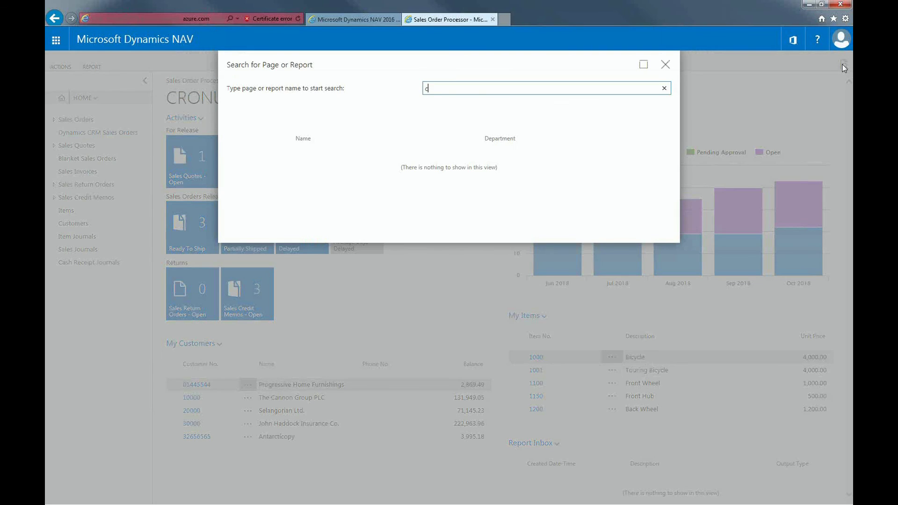
text(ompany inf)
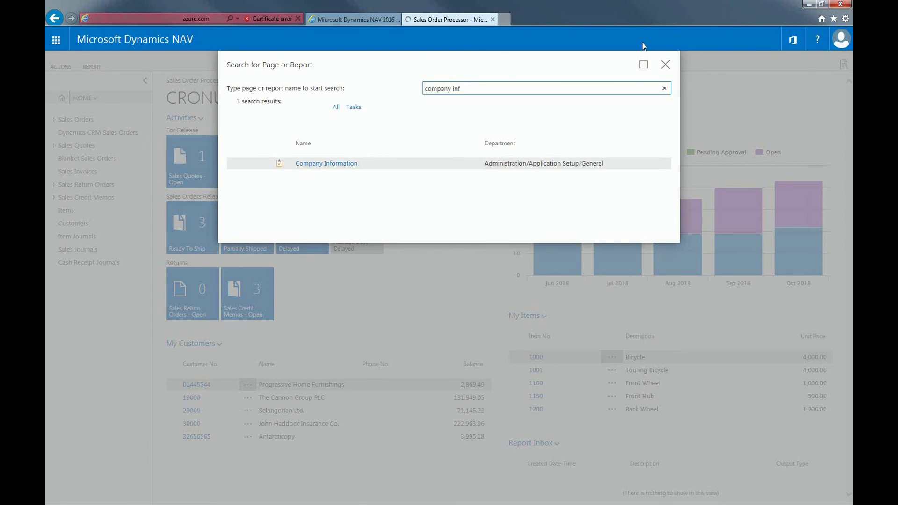
click(348, 164)
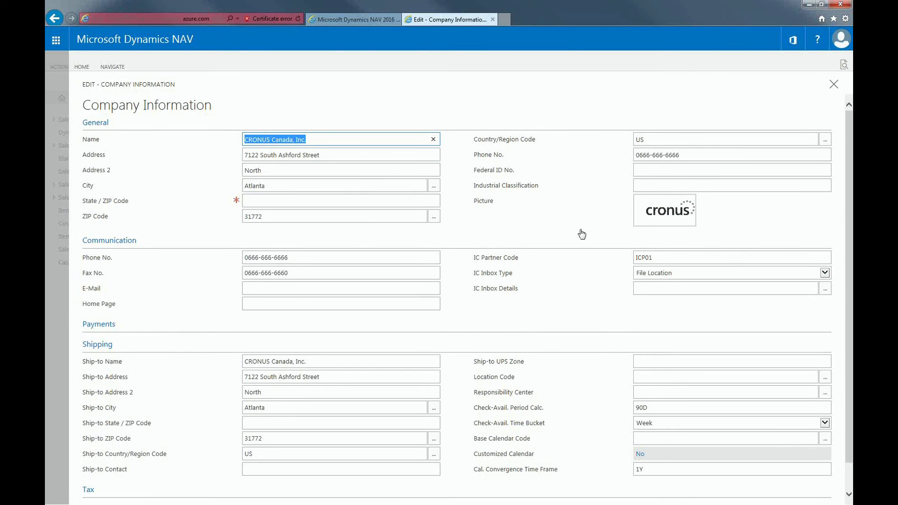
scroll(582, 234, down, 1)
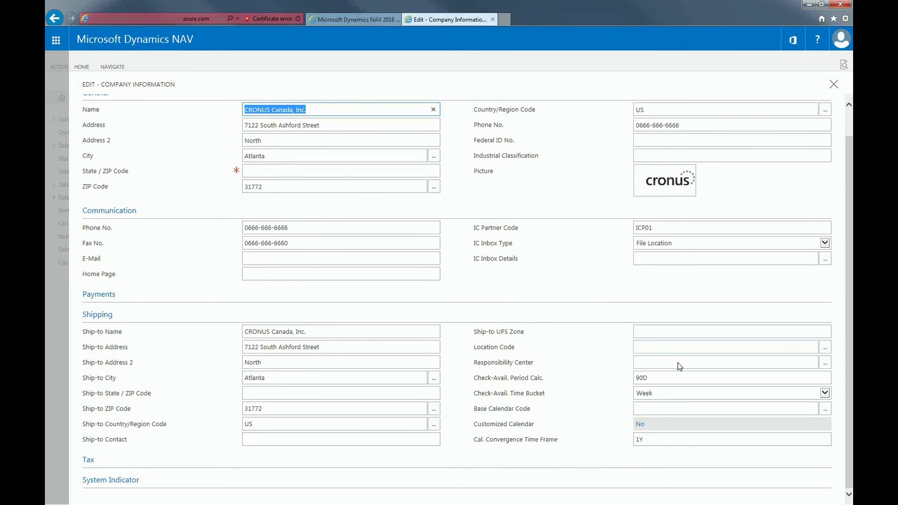
Look up 'user setup', view the empty User Setup list, then close it and Company Information
click(846, 66)
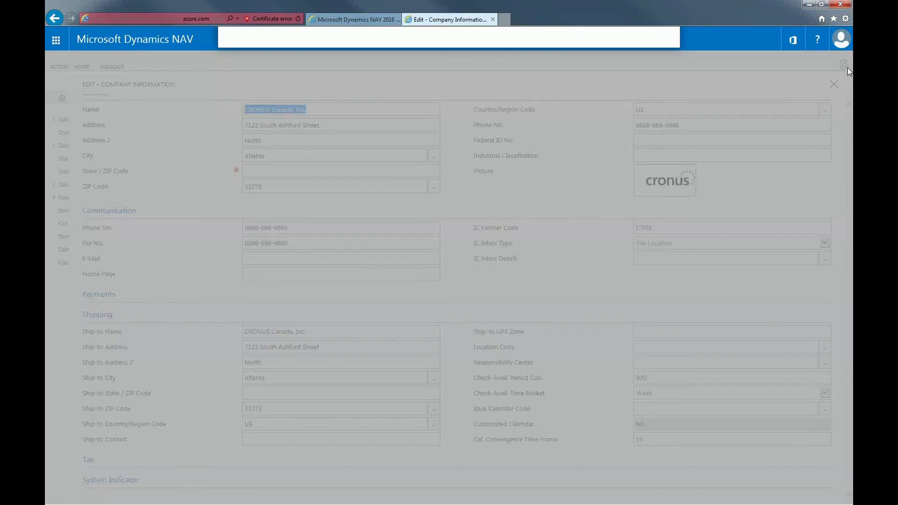
text(user w)
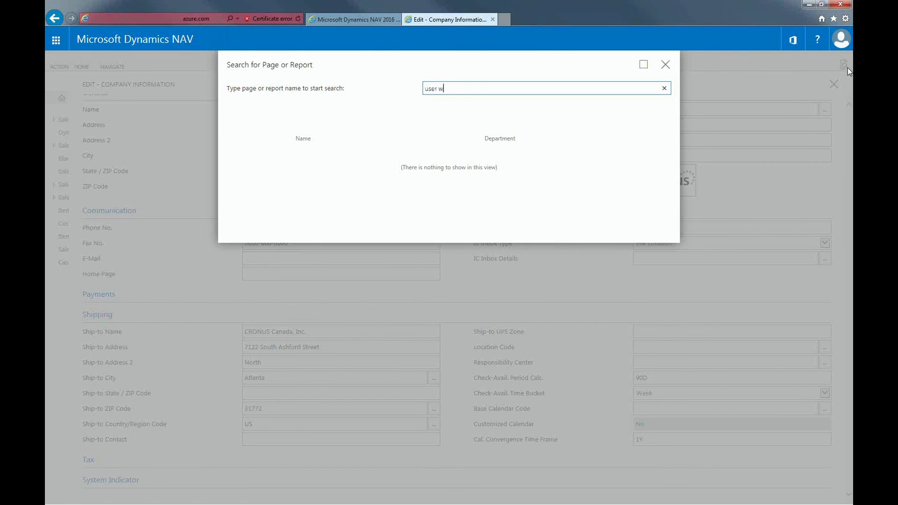
key(BackSpace)
text(se)
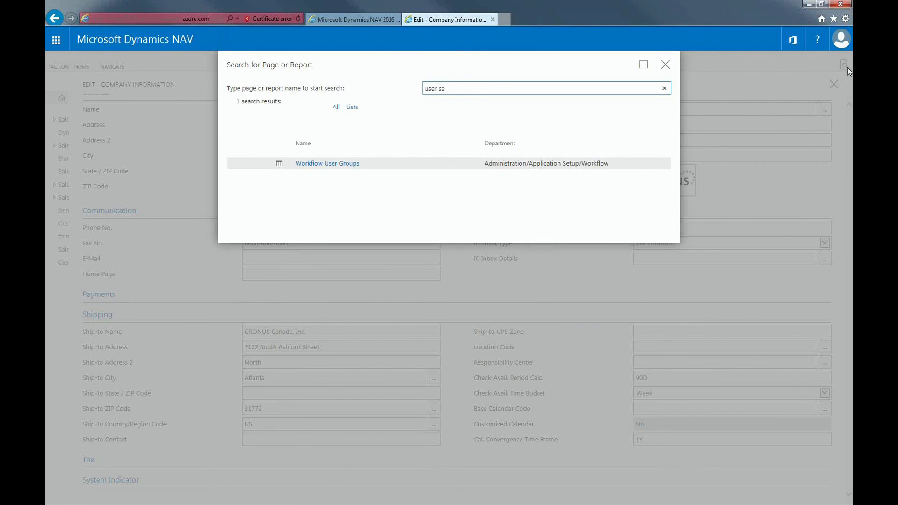
text(t)
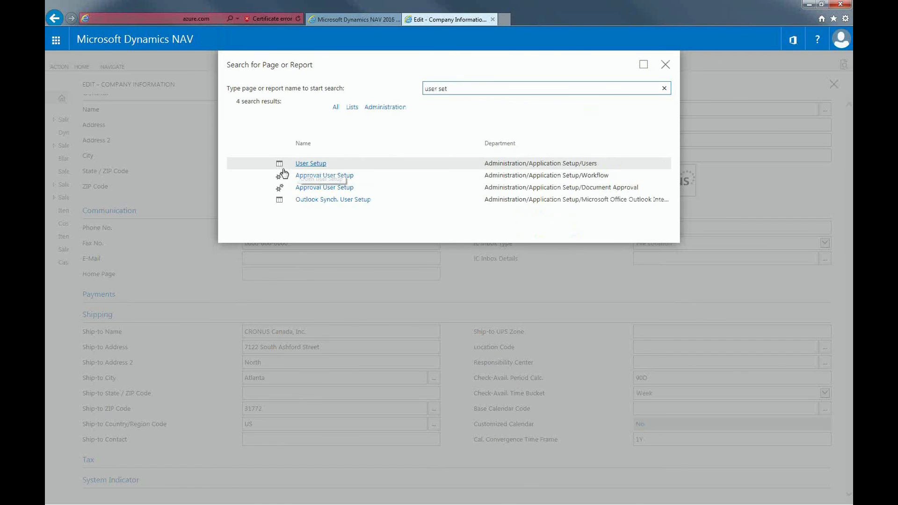
click(284, 169)
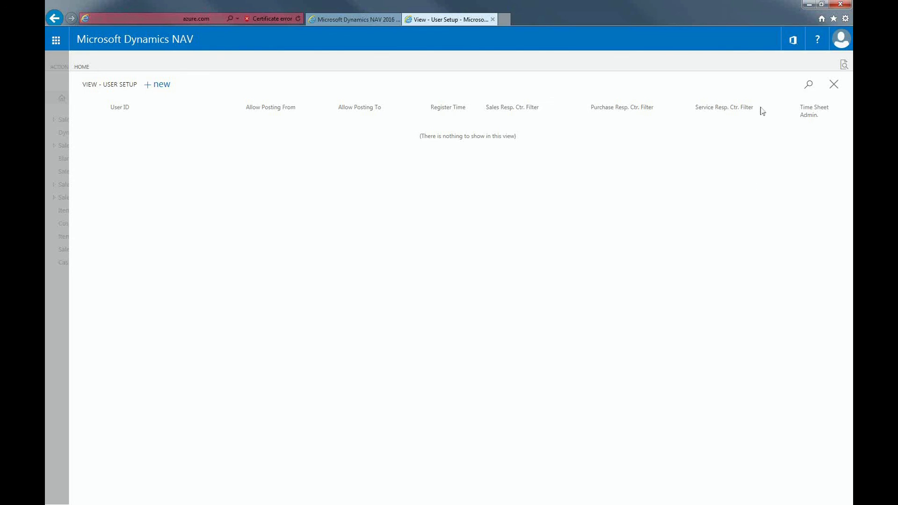
click(838, 89)
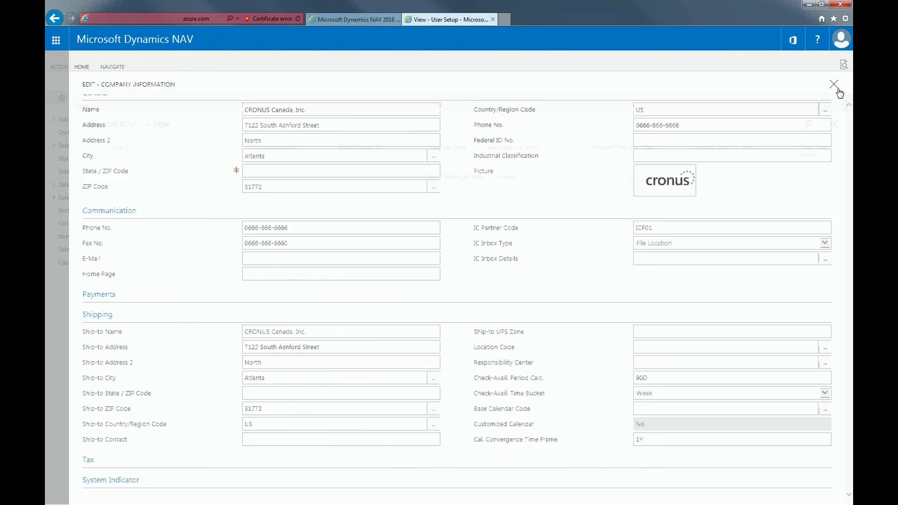
click(832, 89)
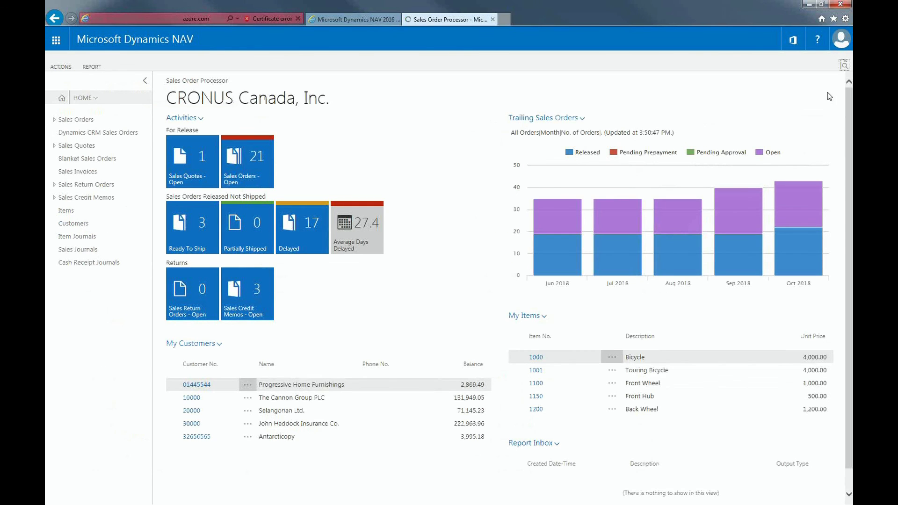
Open the Customers list to see each customer's responsibility center and location code
click(81, 224)
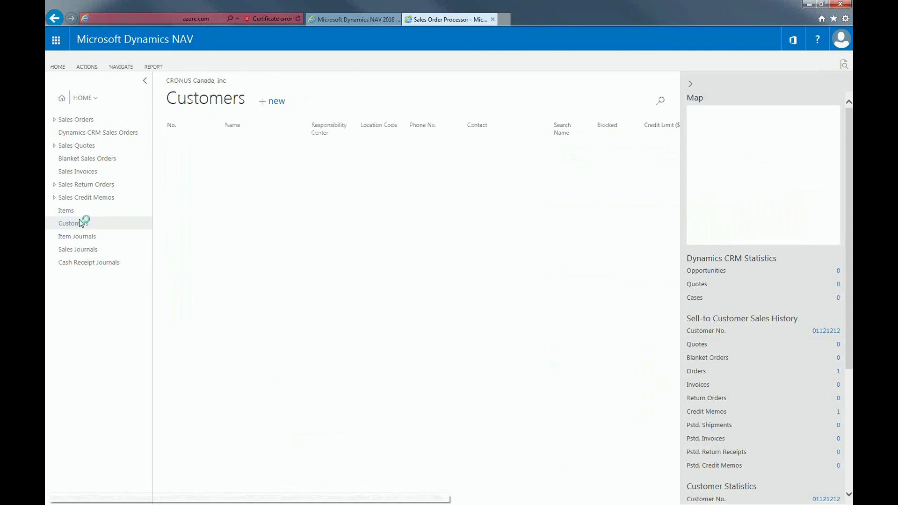